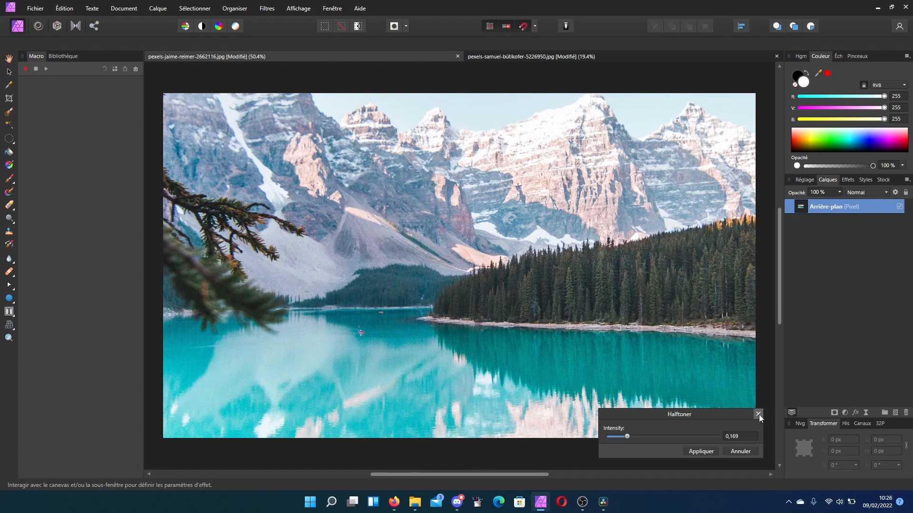
Step: Dismiss the Halftoner settings, and examine the list of Studio panels and the presets in the macro library
click(758, 415)
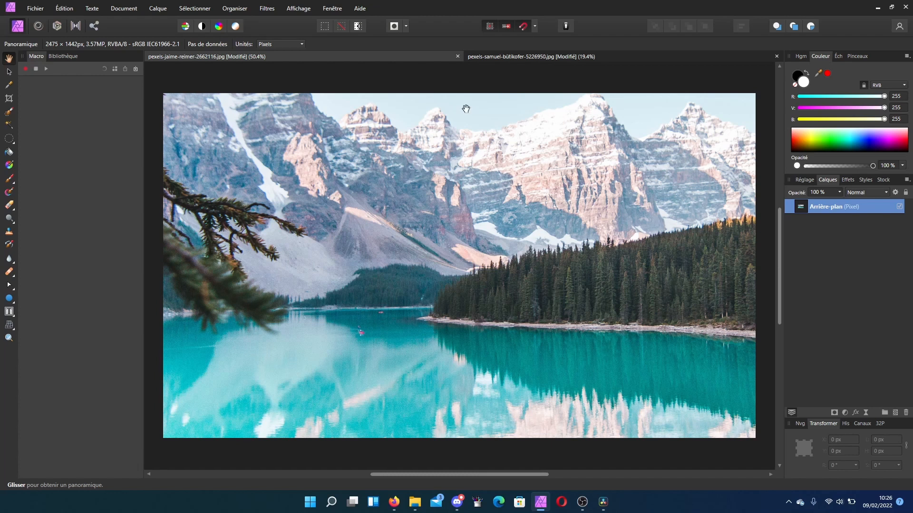
click(305, 10)
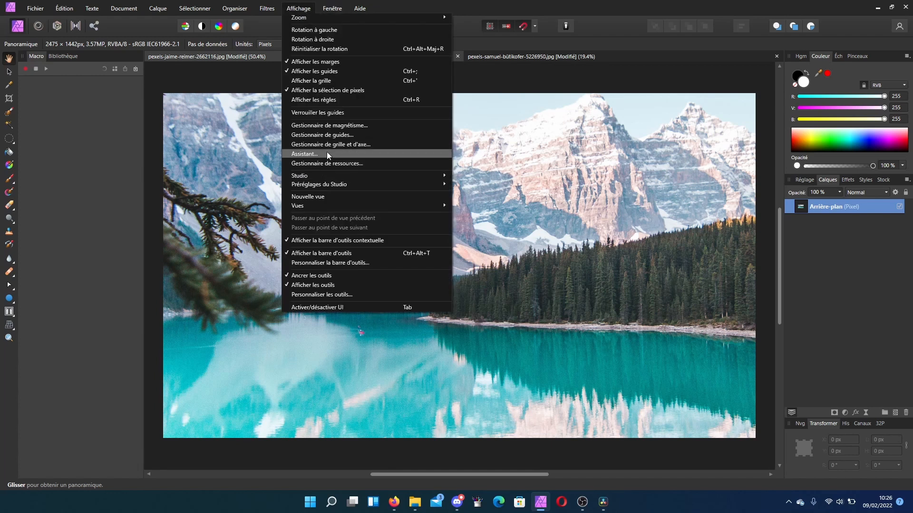
mouse_move(329, 178)
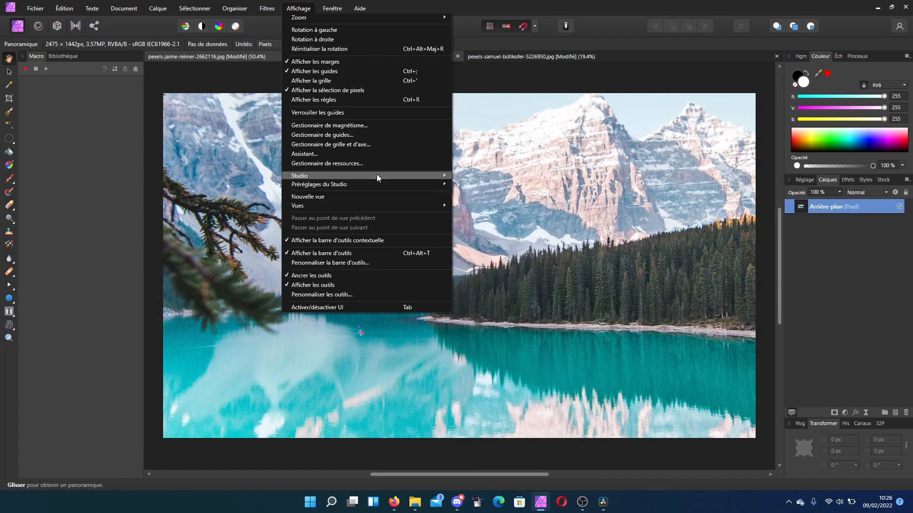
mouse_move(440, 184)
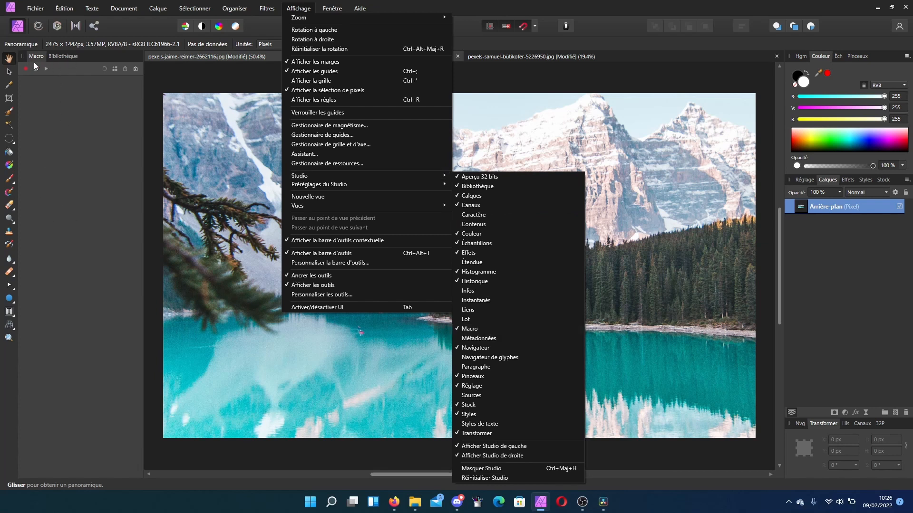
key(Escape)
key(Escape)
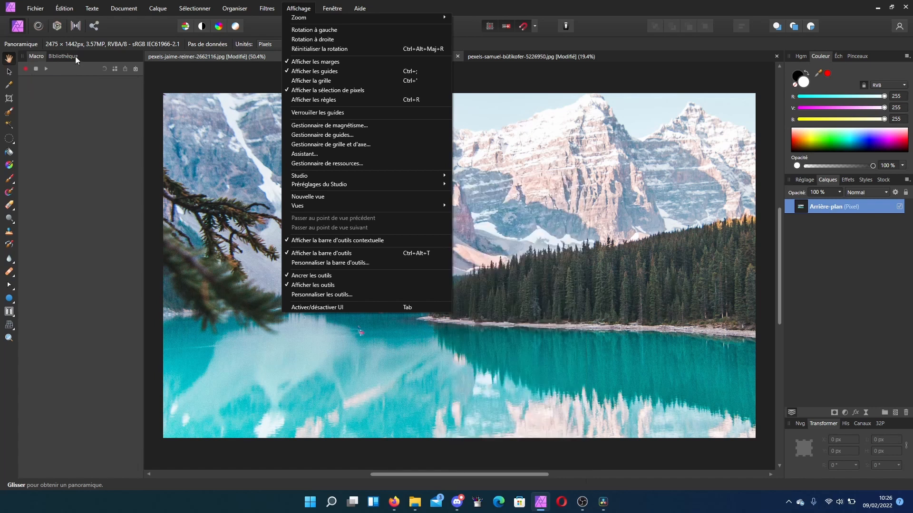
click(69, 56)
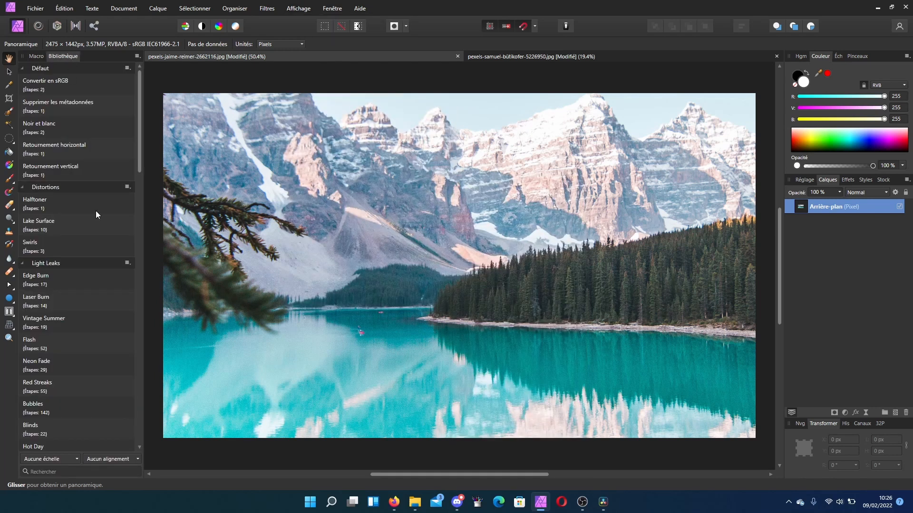
scroll(90, 219, down, 7)
scroll(90, 218, up, 7)
Step: Start recording a macro, and make an elliptical selection about 976 × 848 px placed over the lake, shoreline and mountain foot
click(39, 56)
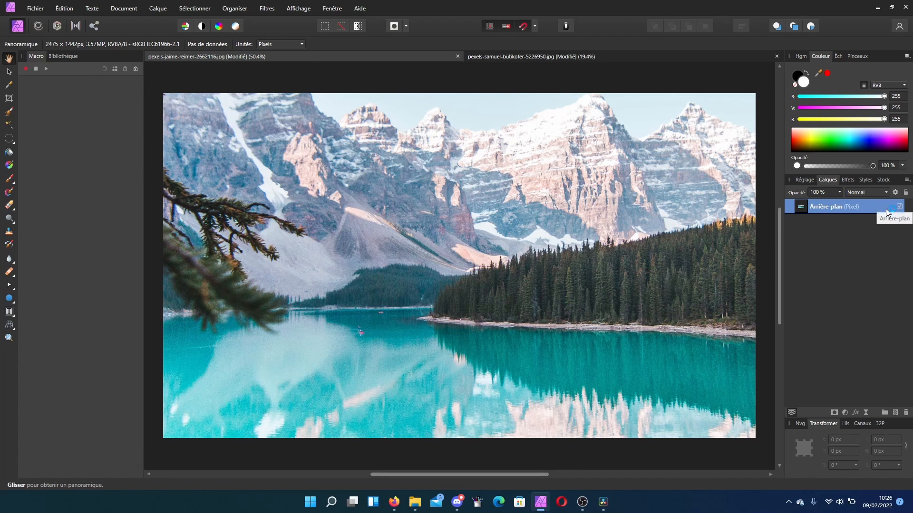
click(25, 70)
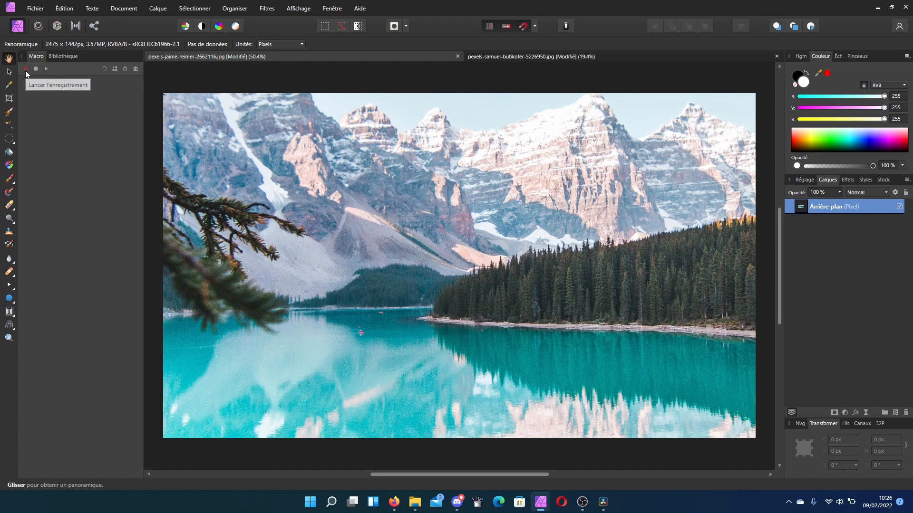
click(9, 139)
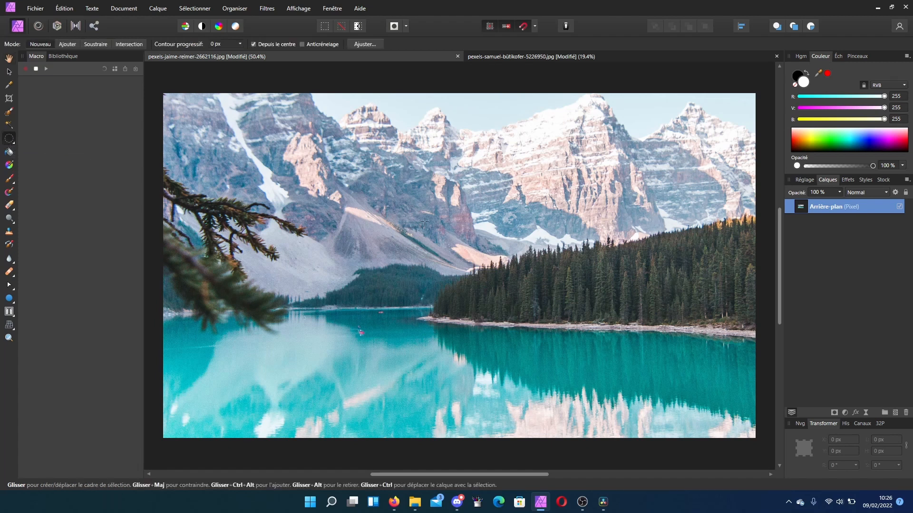
drag(344, 213, 461, 316)
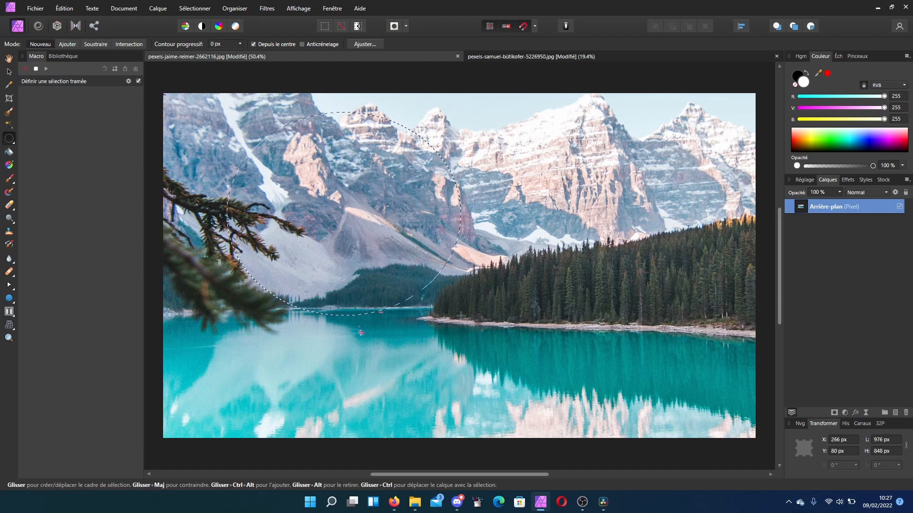
drag(355, 246, 418, 331)
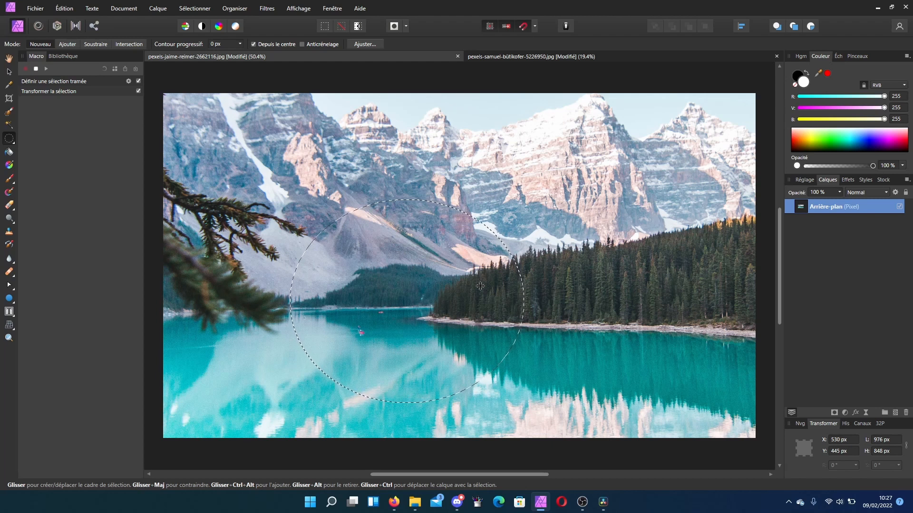
Step: Duplicate the selected ellipse onto its own layer, hide the original layer chosen by its name "Arrière-plan", and deselect
key(ctrl+j)
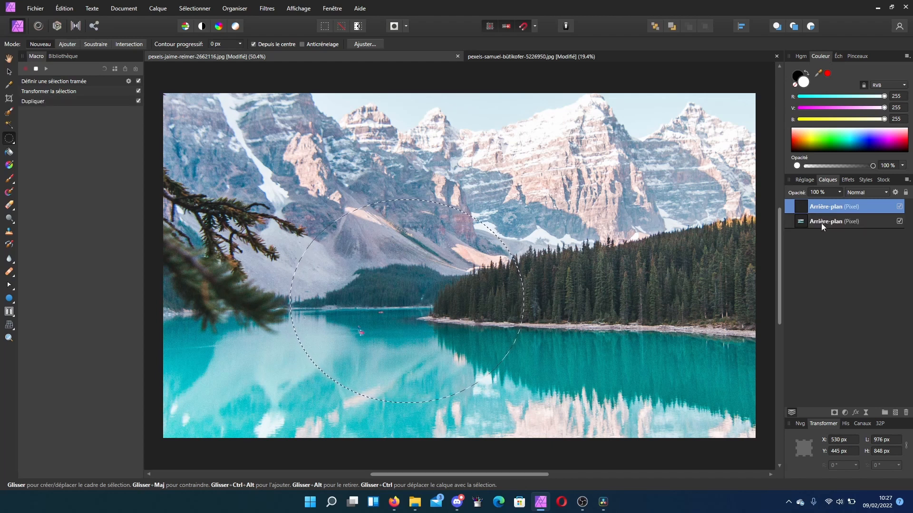
click(789, 222)
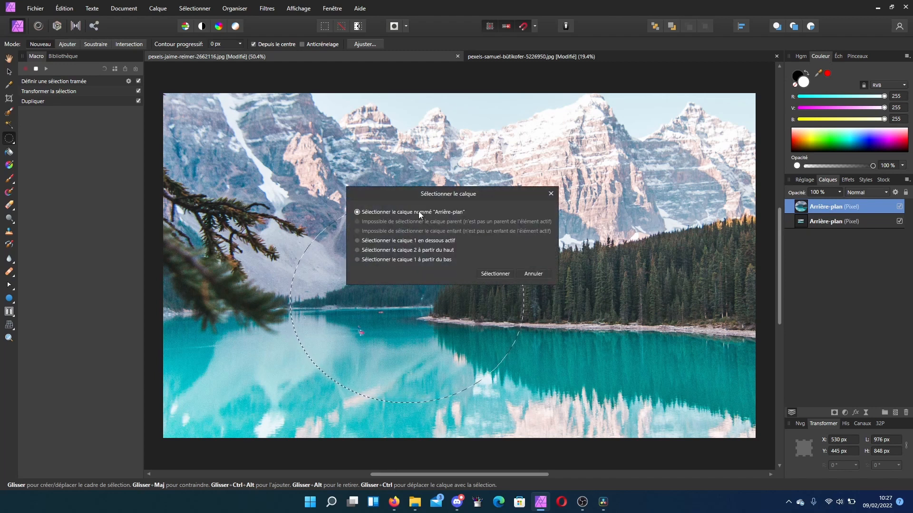
click(503, 274)
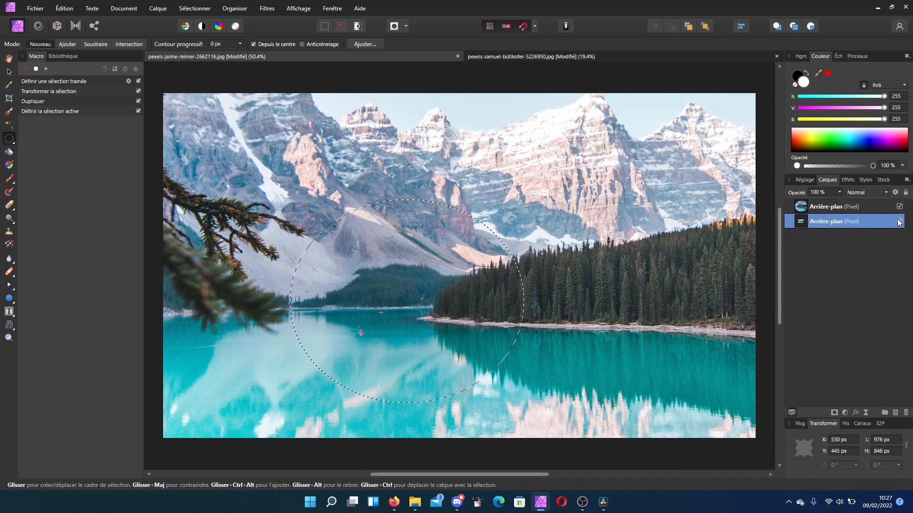
click(900, 221)
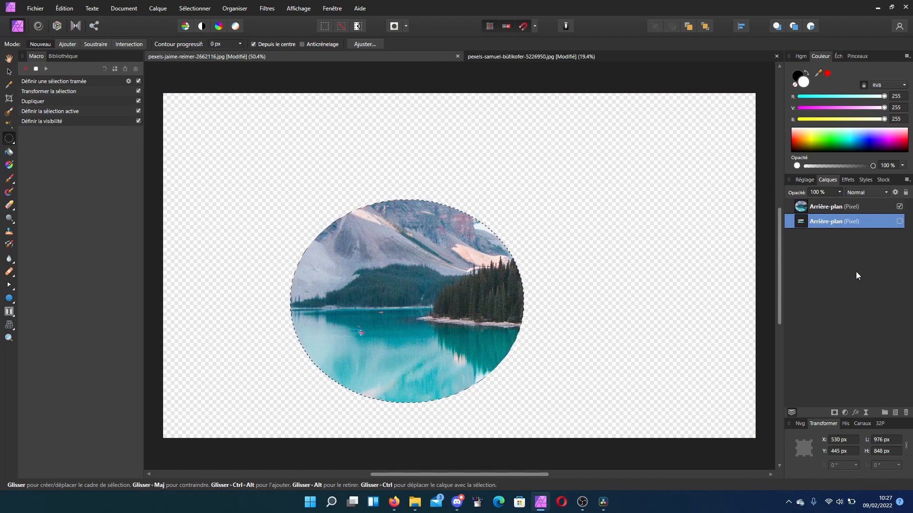
key(ctrl+d)
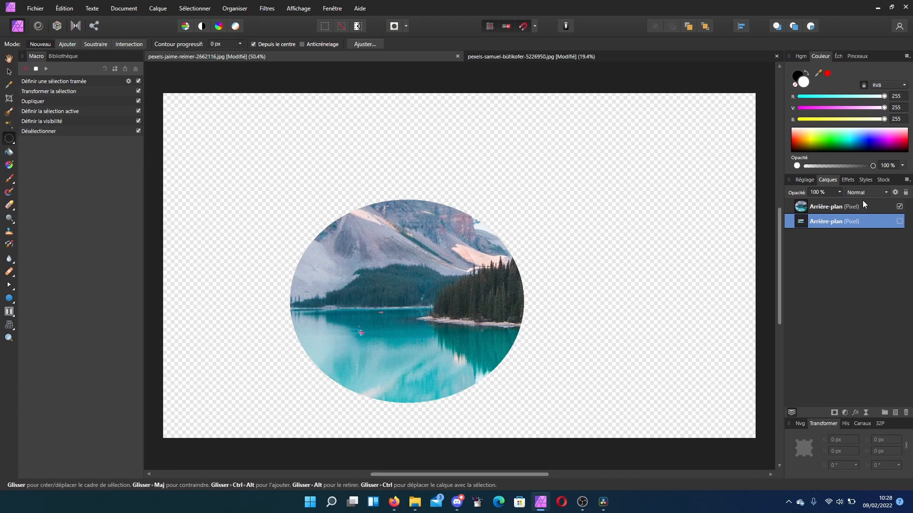
Step: Enable a Contour effect on the hidden original layer and set its radius to 10 px
click(848, 180)
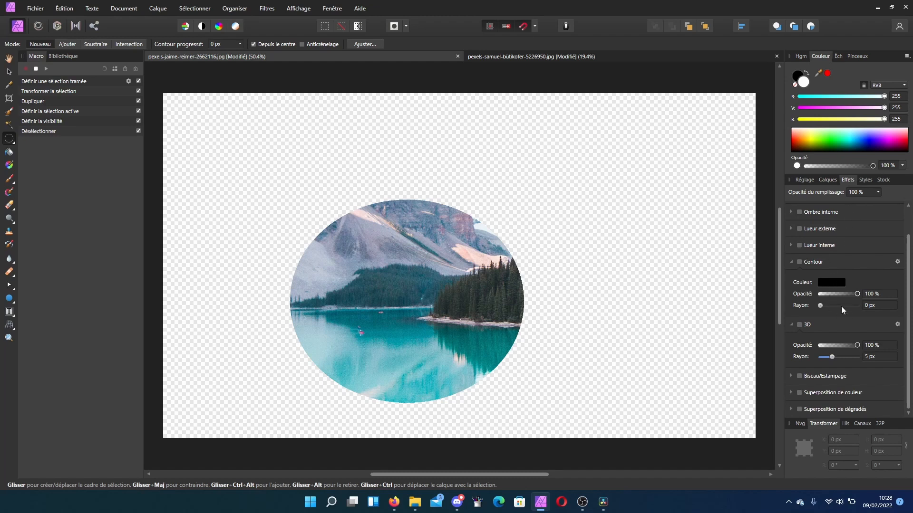
click(799, 262)
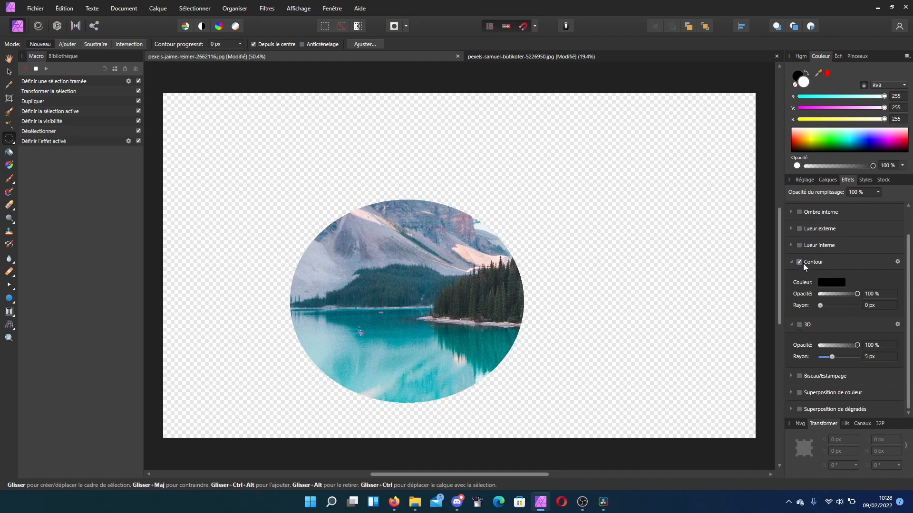
click(865, 305)
text(10)
key(Return)
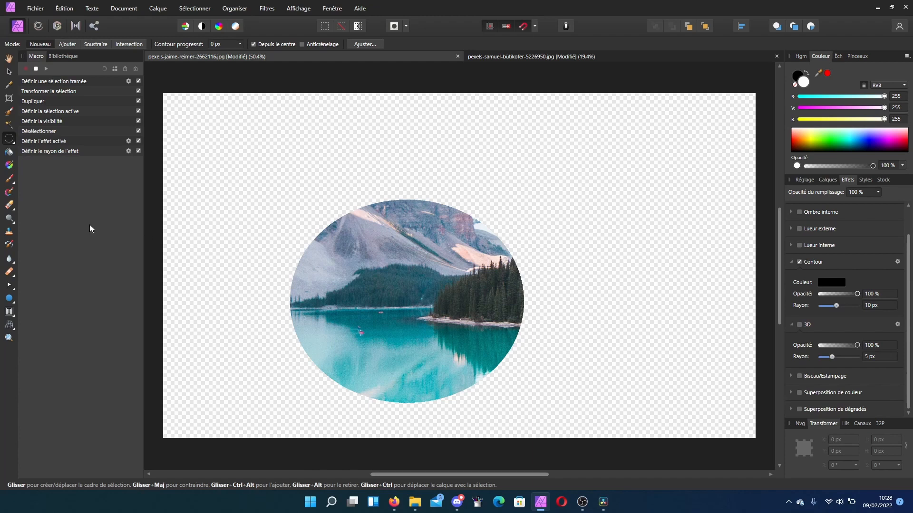
Step: Select the elliptical cut-out layer, recording the choice in the macro as layer 1 from the top
click(9, 71)
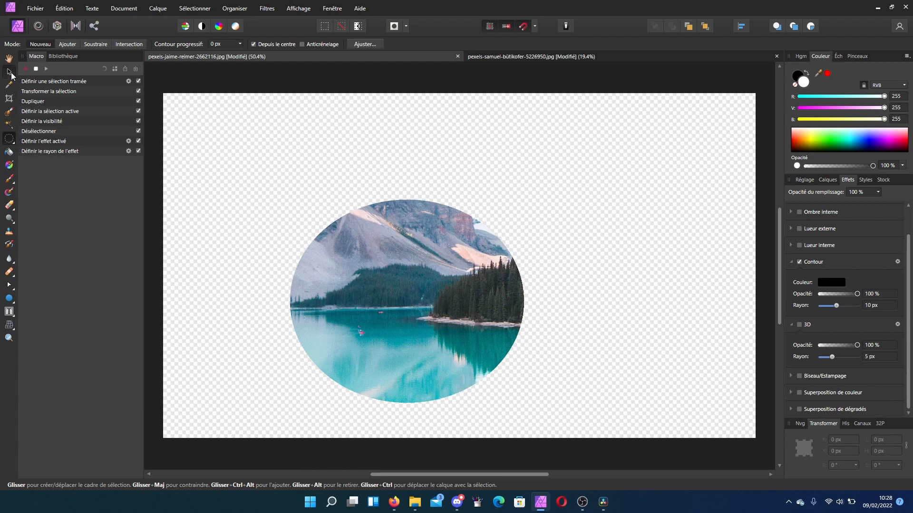
click(429, 254)
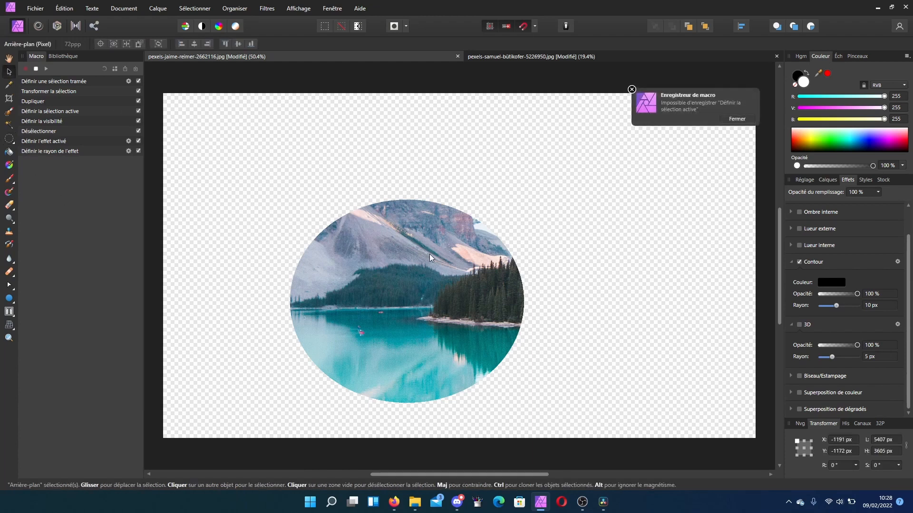
click(748, 119)
click(826, 183)
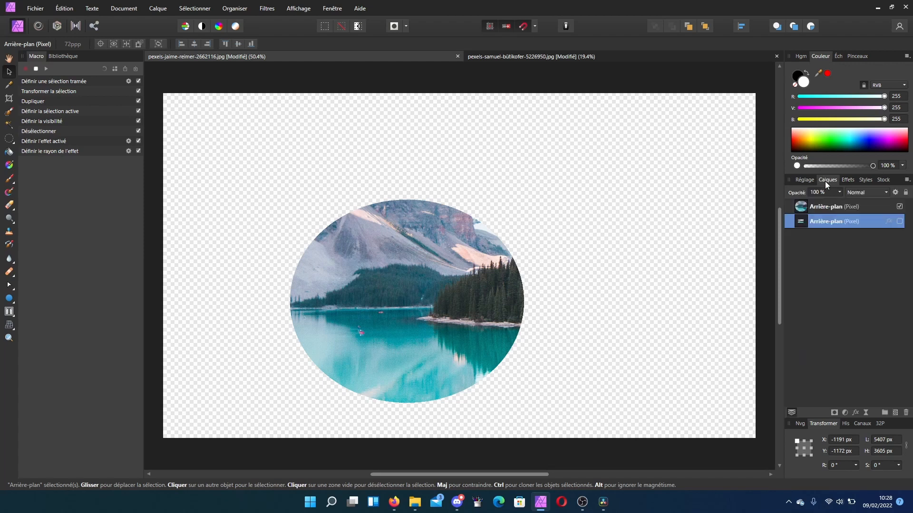
click(802, 208)
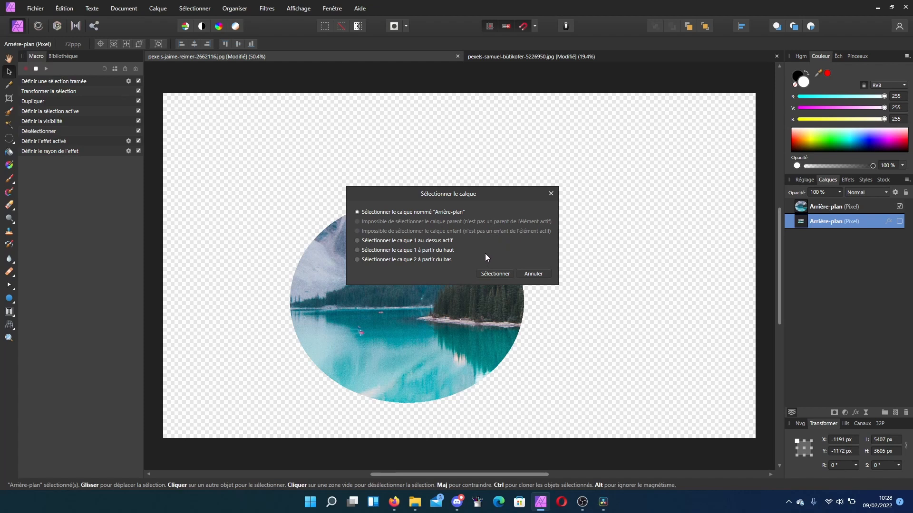
click(443, 250)
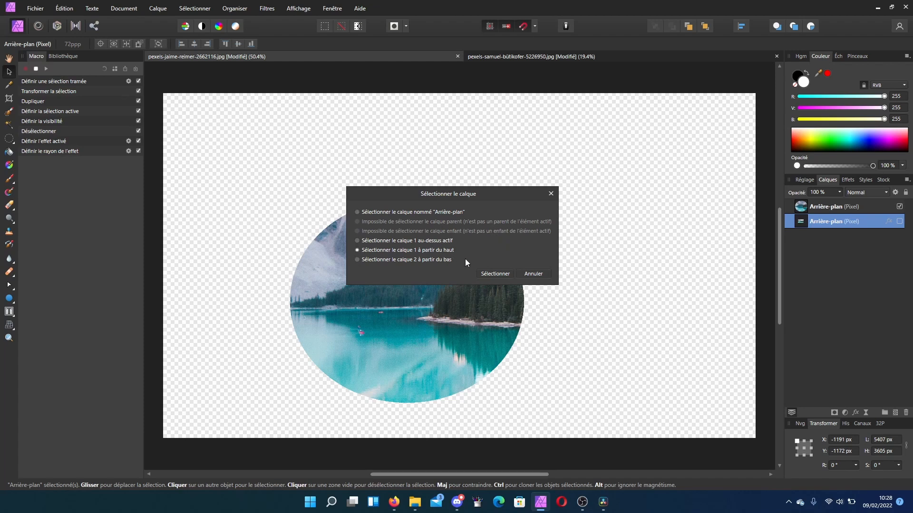
click(500, 275)
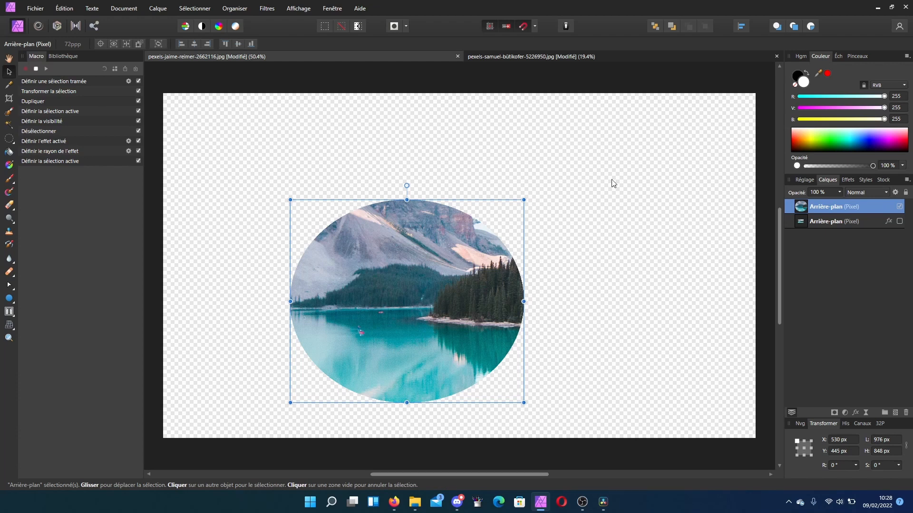
Step: Enable the Contour and 3D effects on the elliptical cut-out layer, with a contour radius of 10 px
click(853, 179)
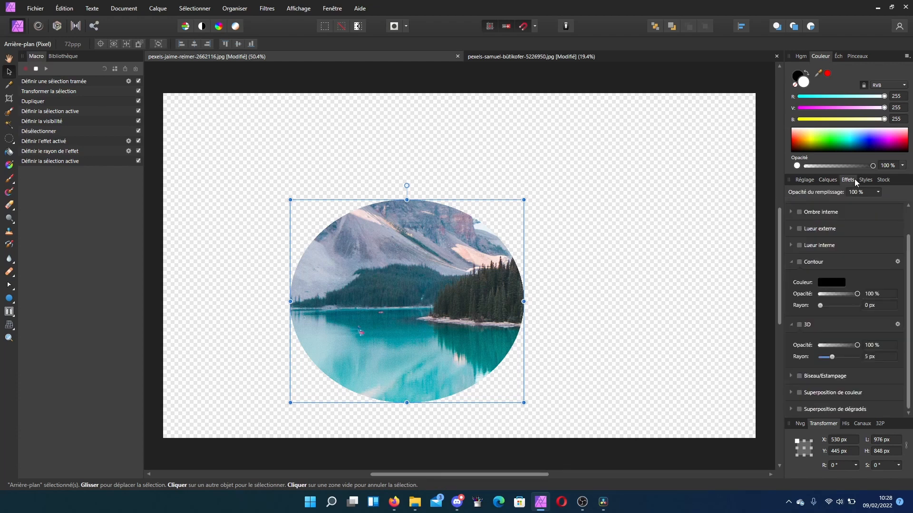
click(799, 262)
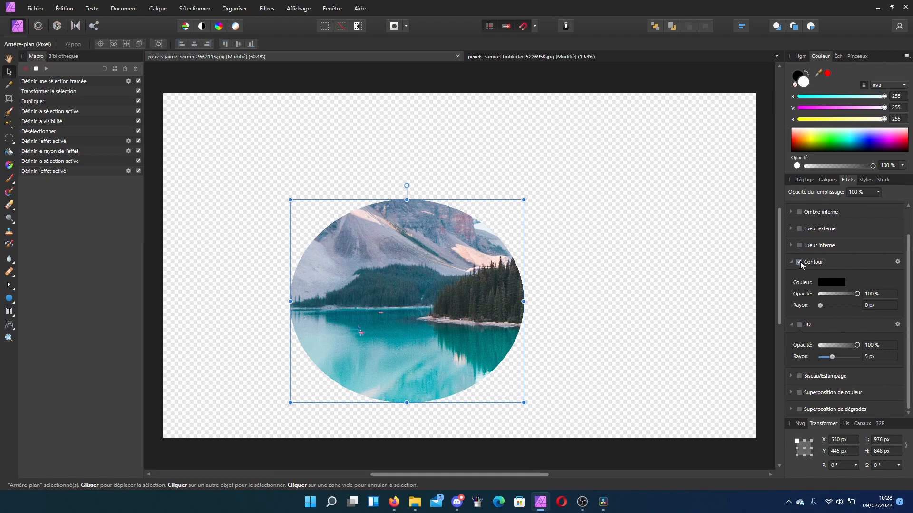
click(799, 325)
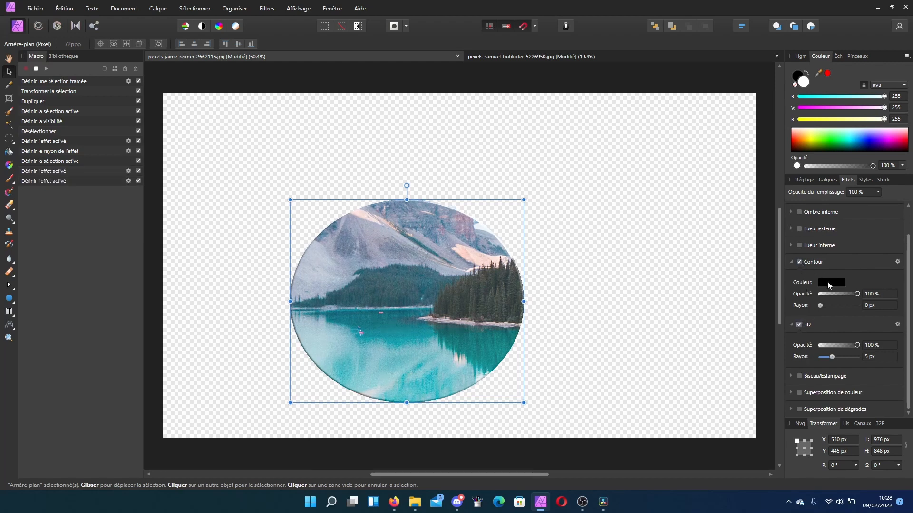
click(872, 307)
text(10)
key(Return)
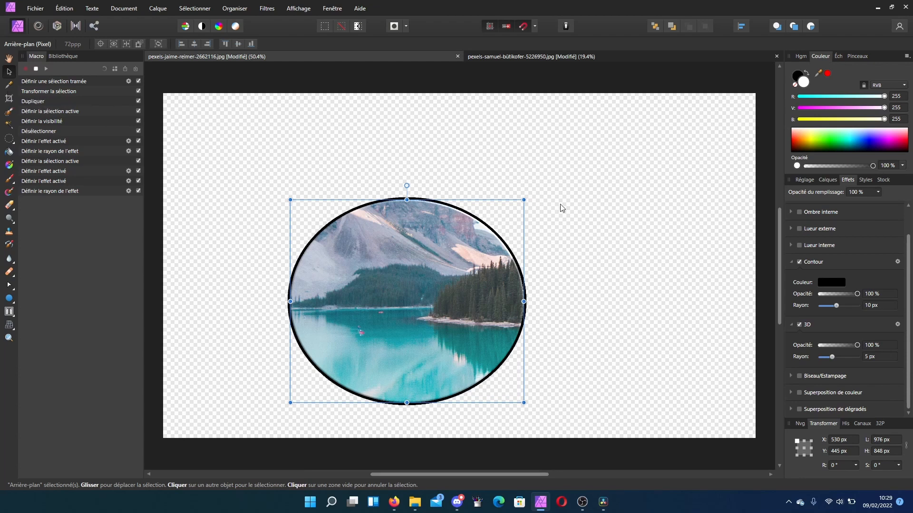
Step: Crop the canvas closely around the outlined ellipse to about 1040 × 934 px
click(9, 98)
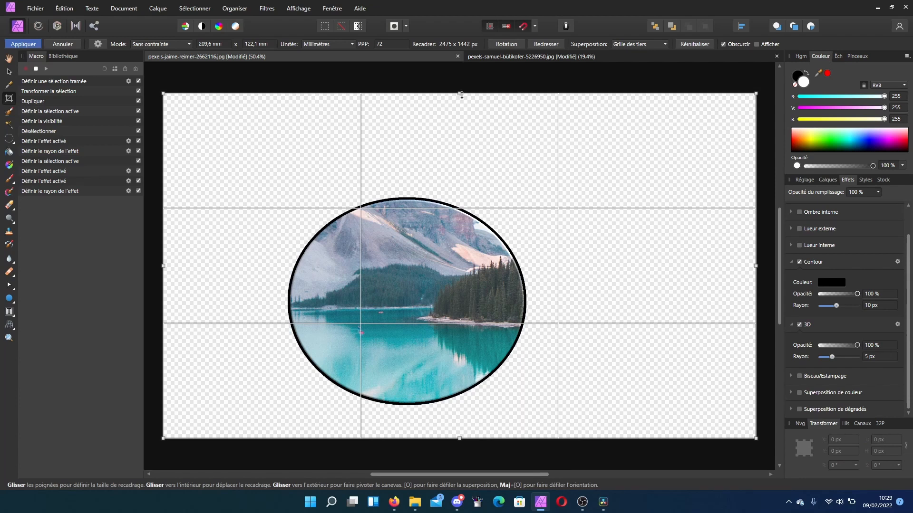
drag(459, 98, 497, 191)
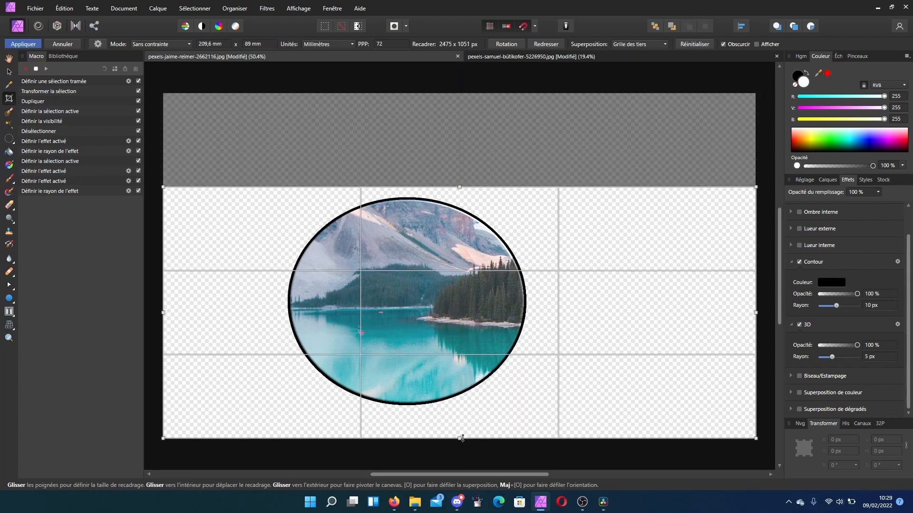
drag(459, 438, 459, 411)
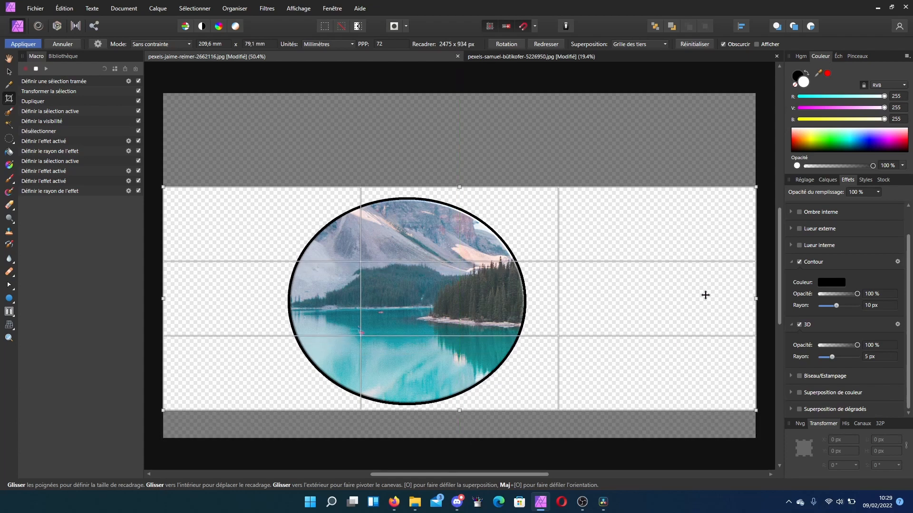
drag(756, 300, 533, 322)
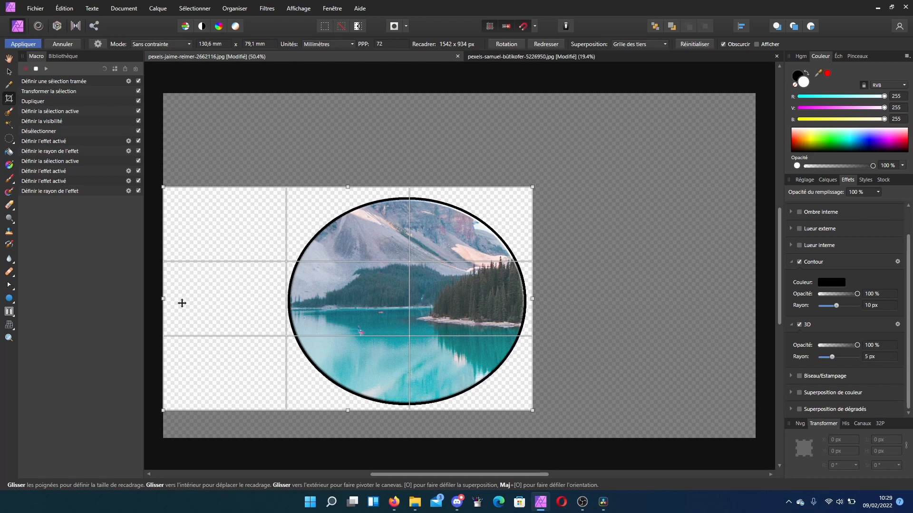
drag(165, 302, 285, 294)
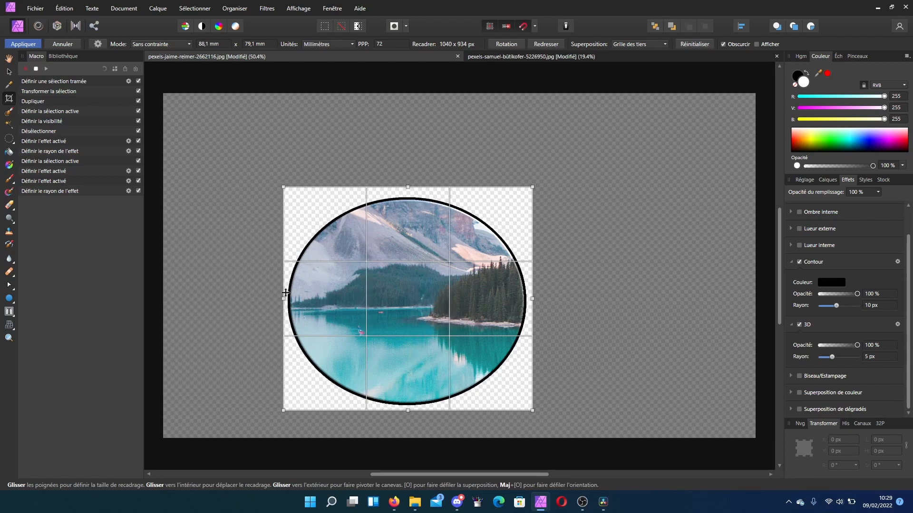
key(Return)
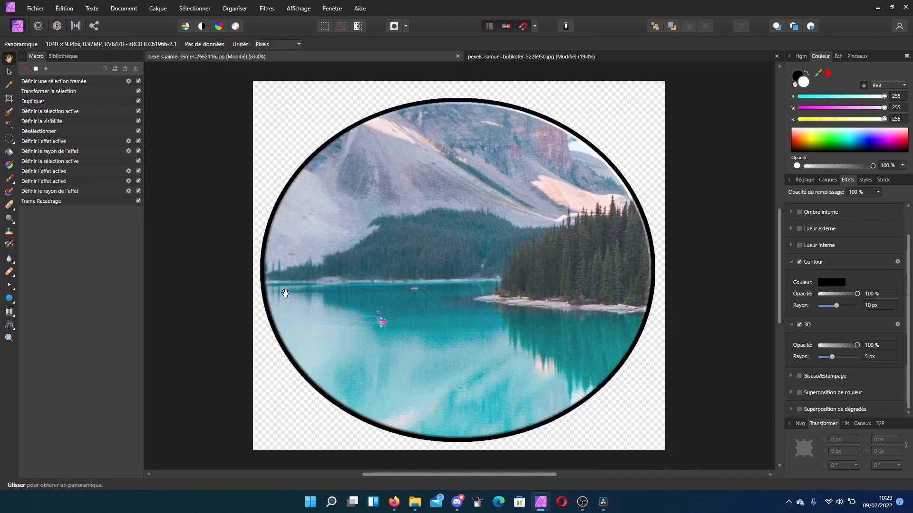
Step: Clear the layer selection, select the hidden original layer beneath the elliptical cut-out, and delete it while the macro is recording
click(828, 181)
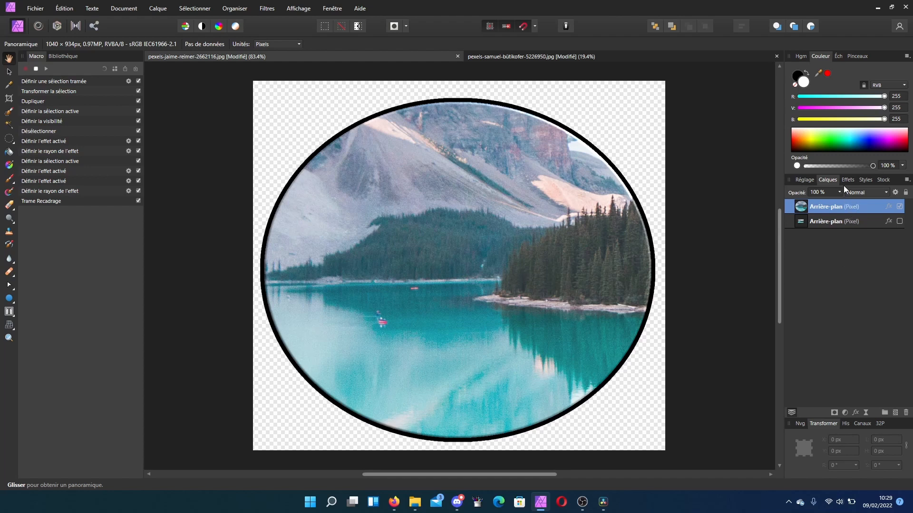
click(803, 179)
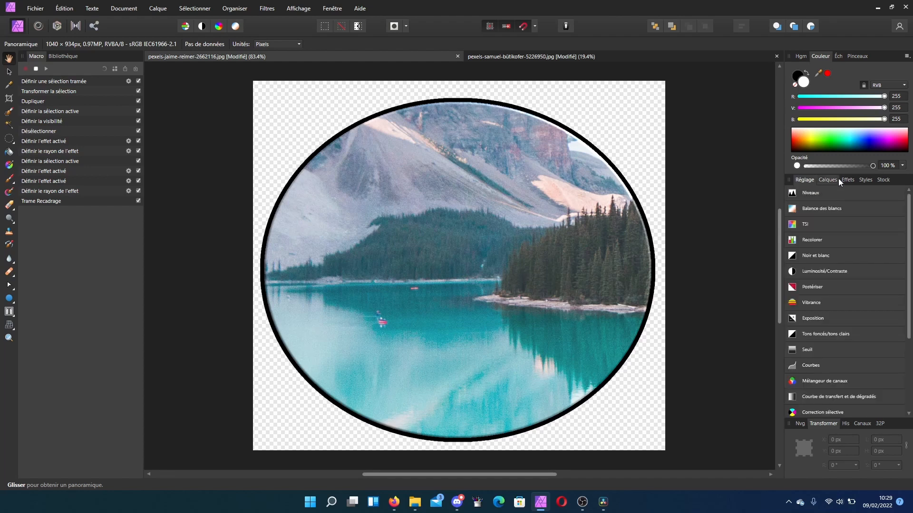
click(834, 181)
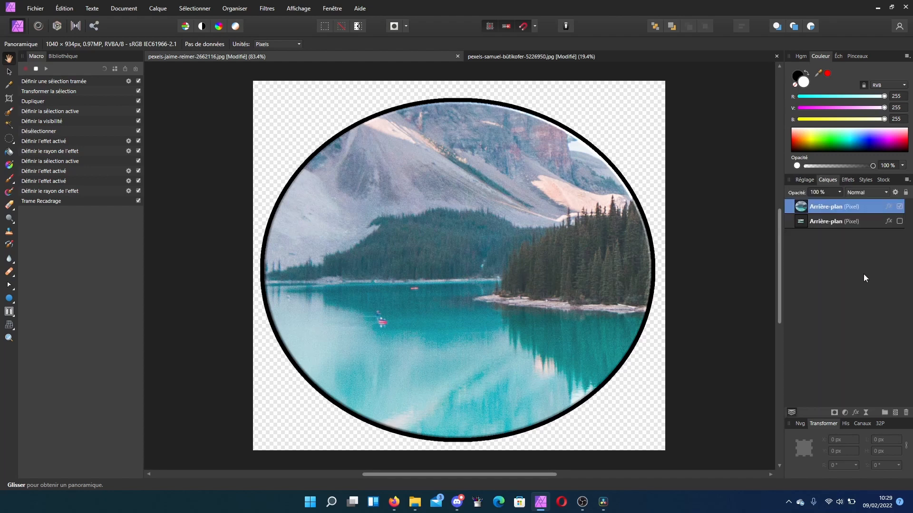
click(9, 72)
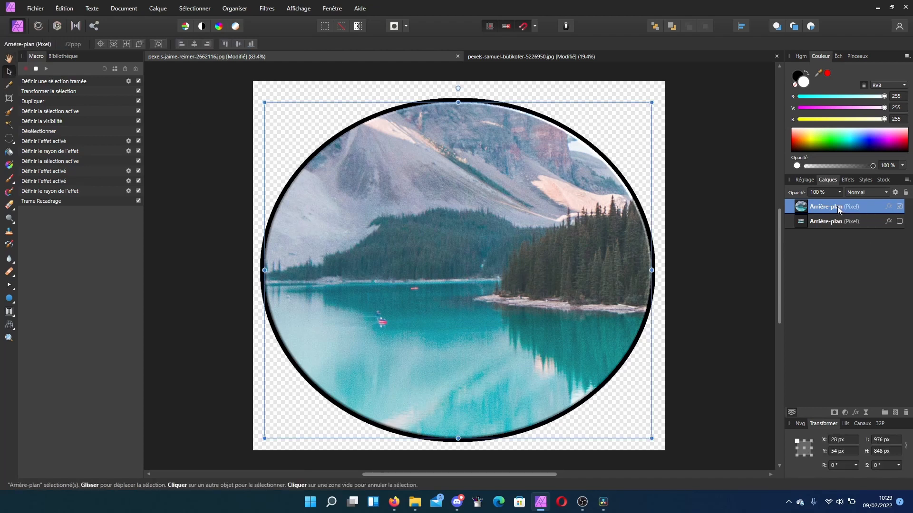
click(765, 256)
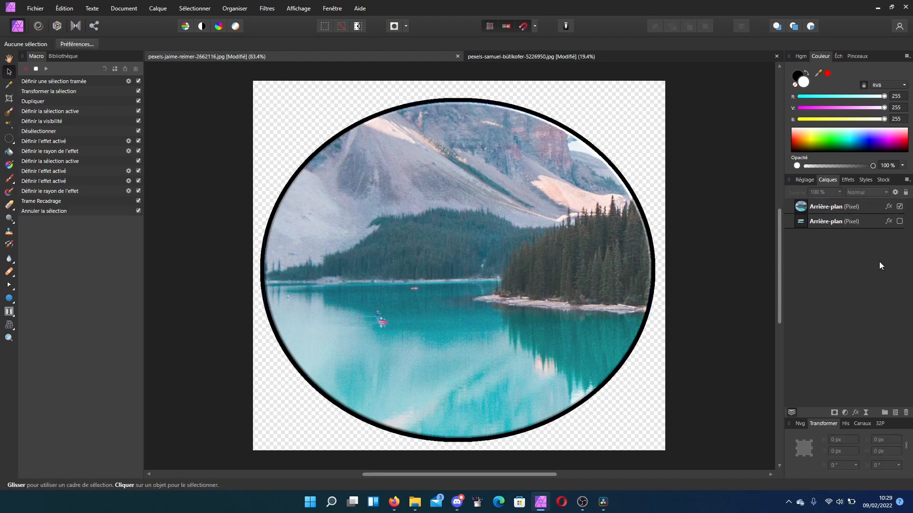
click(877, 223)
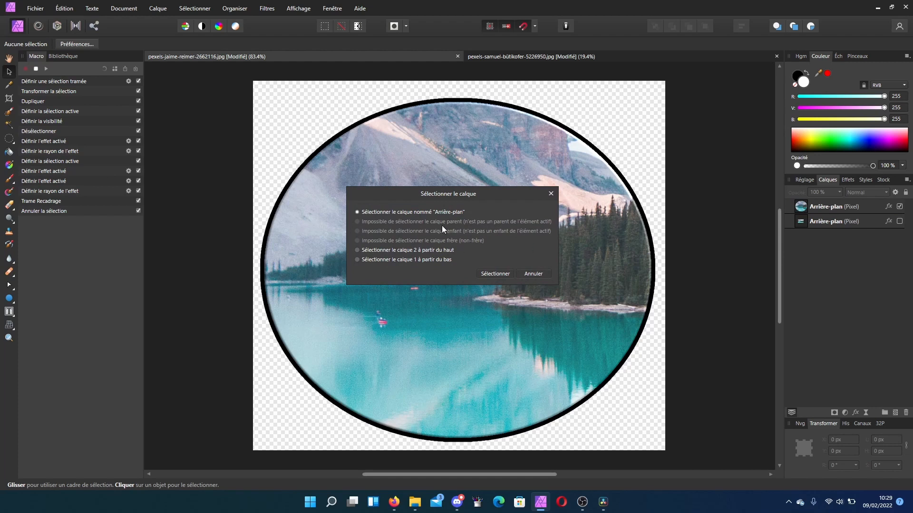
click(501, 278)
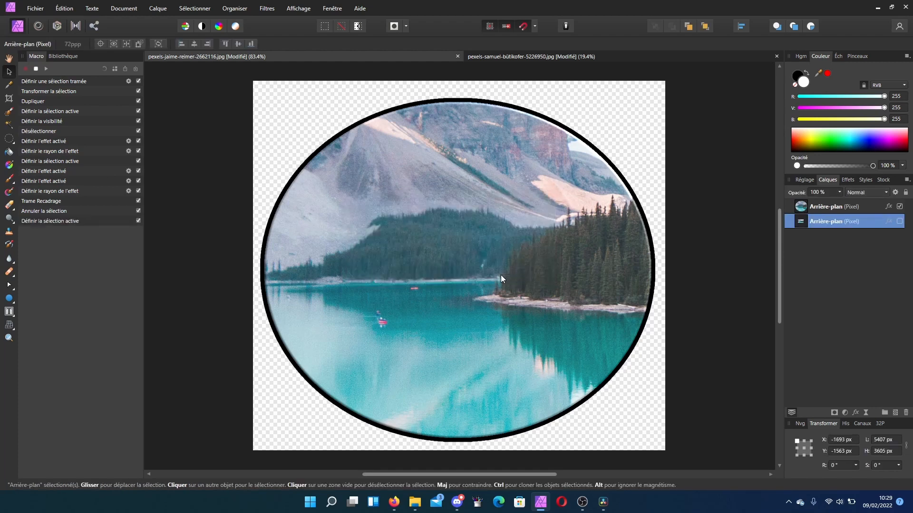
key(Delete)
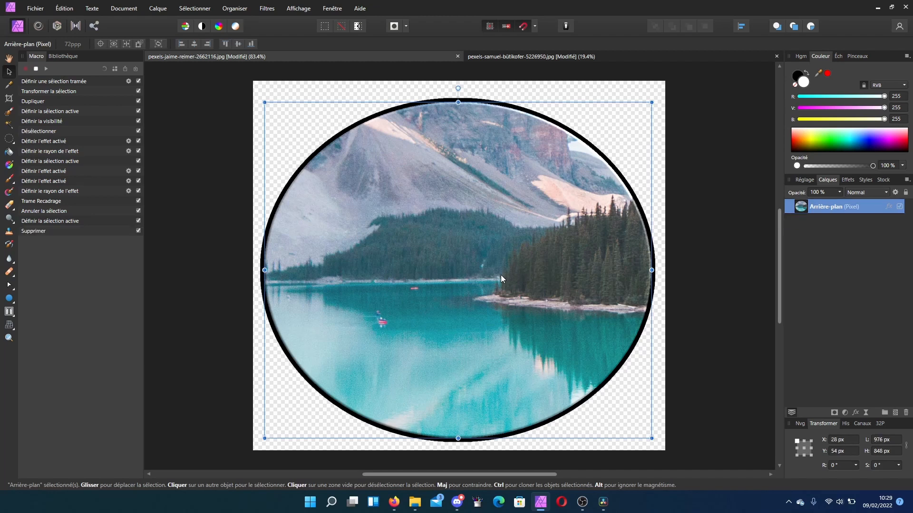
Step: Stop the macro recording and save the macro to the library as "test oval" in the Défaut category
click(36, 69)
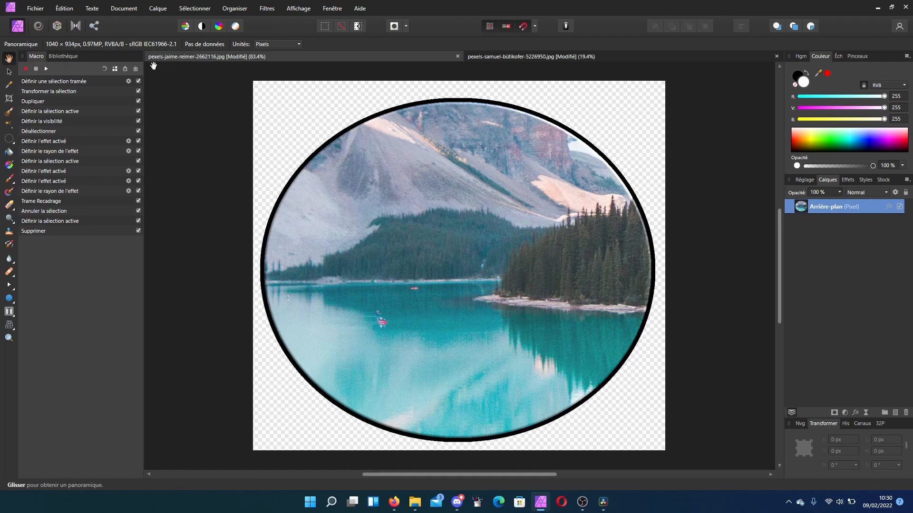
click(115, 69)
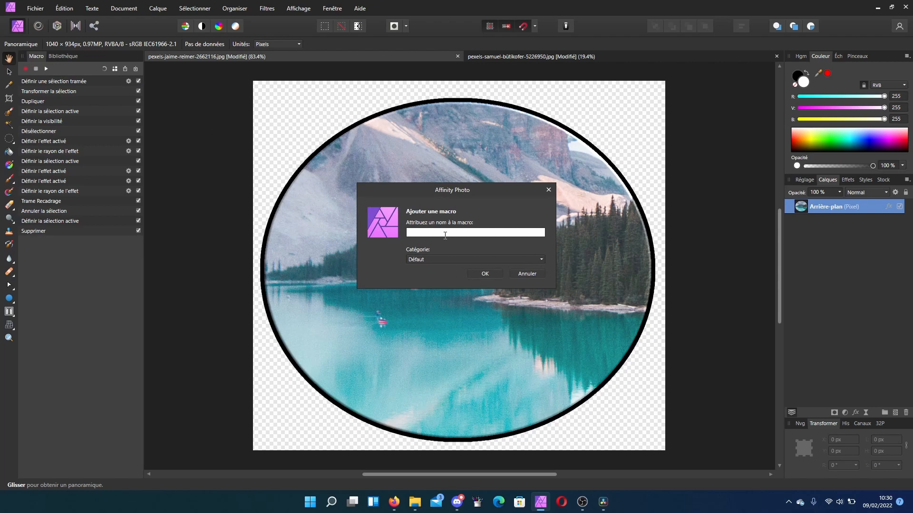
text(test oval)
click(485, 274)
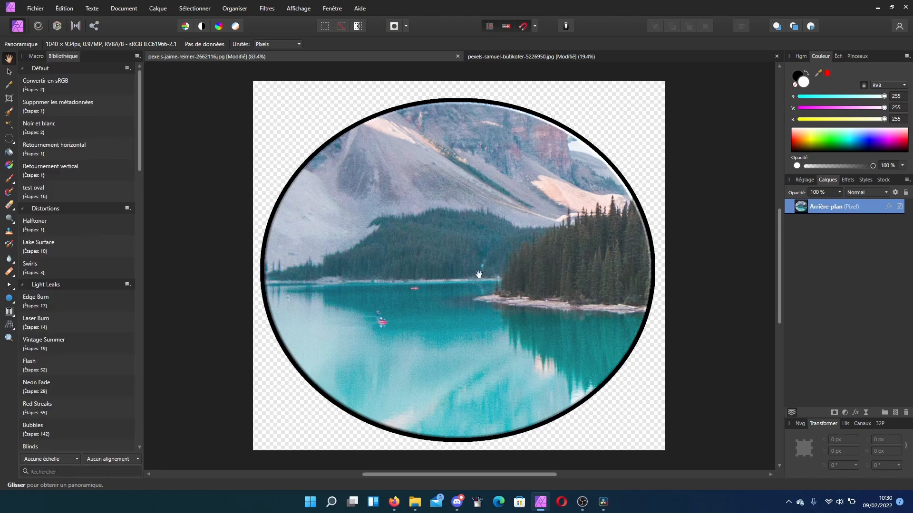
Step: Apply the "test oval" macro to the other open photo, pexels-samuel-bütikofer-5226950.jpg
click(534, 57)
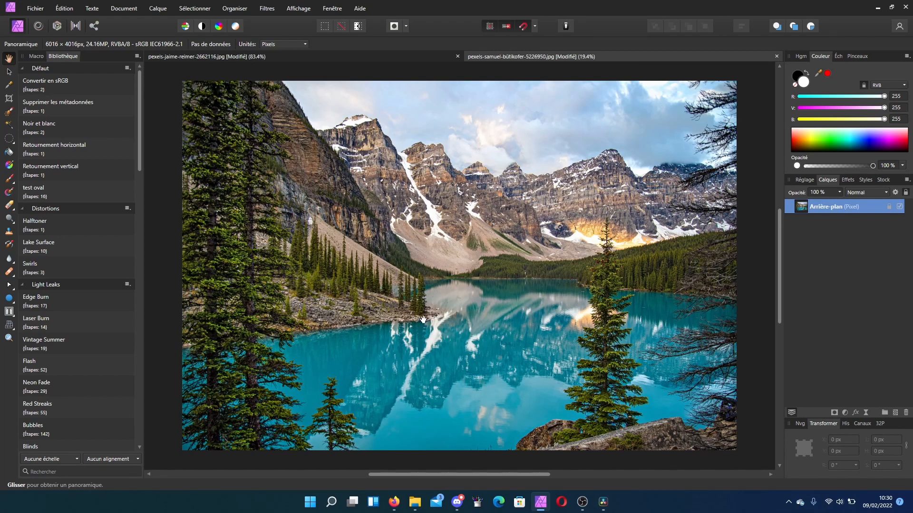
scroll(482, 297, down, 1)
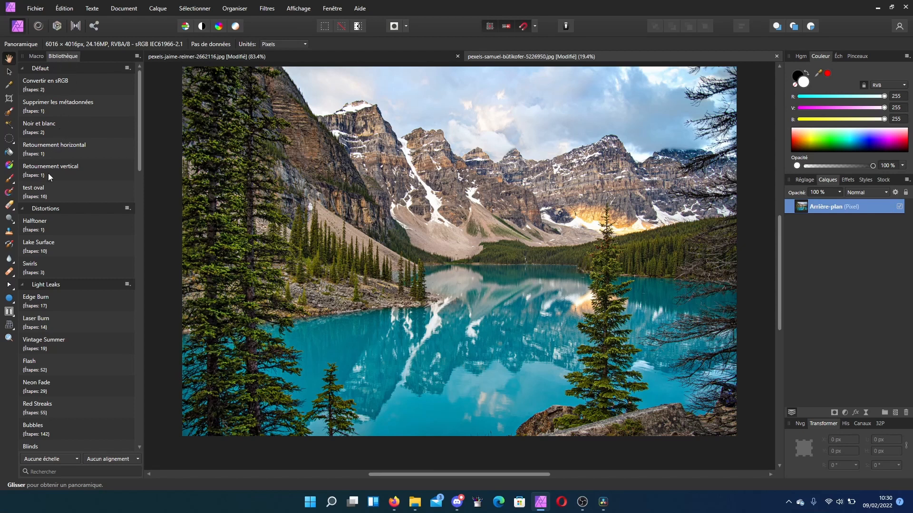
click(45, 191)
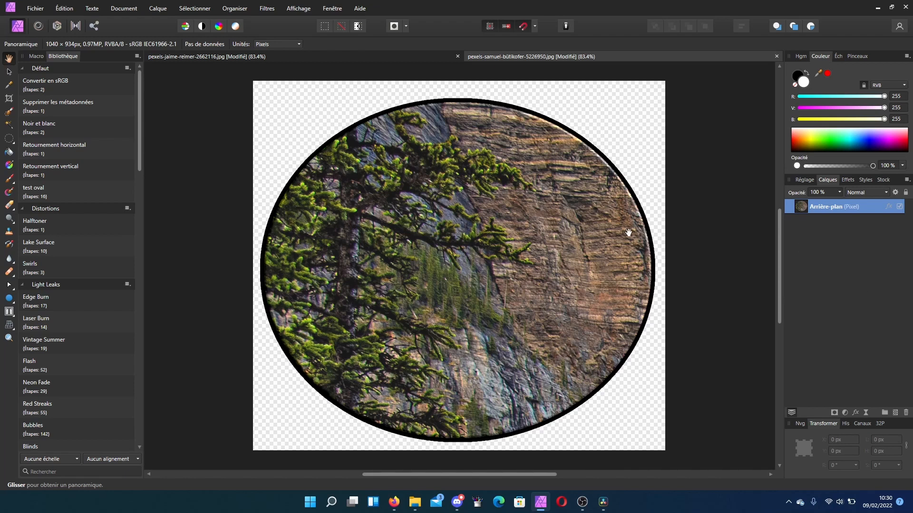
click(790, 503)
right_click(769, 475)
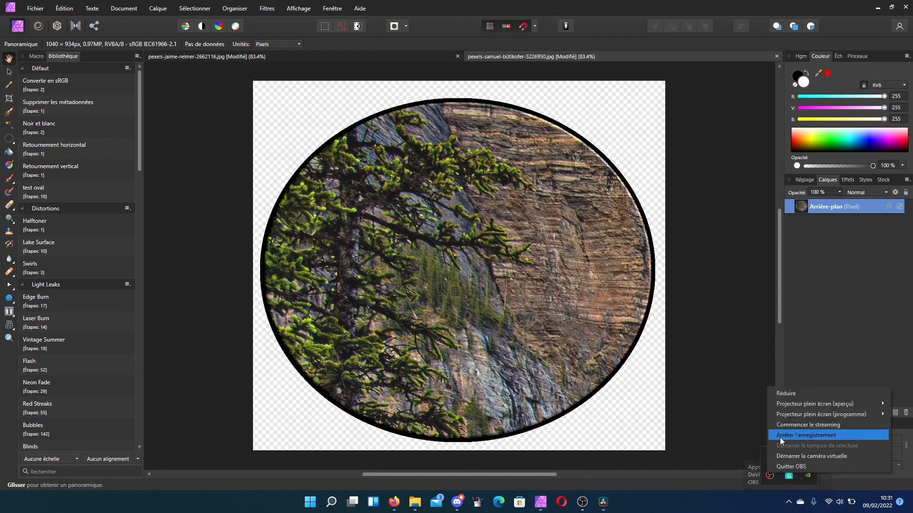